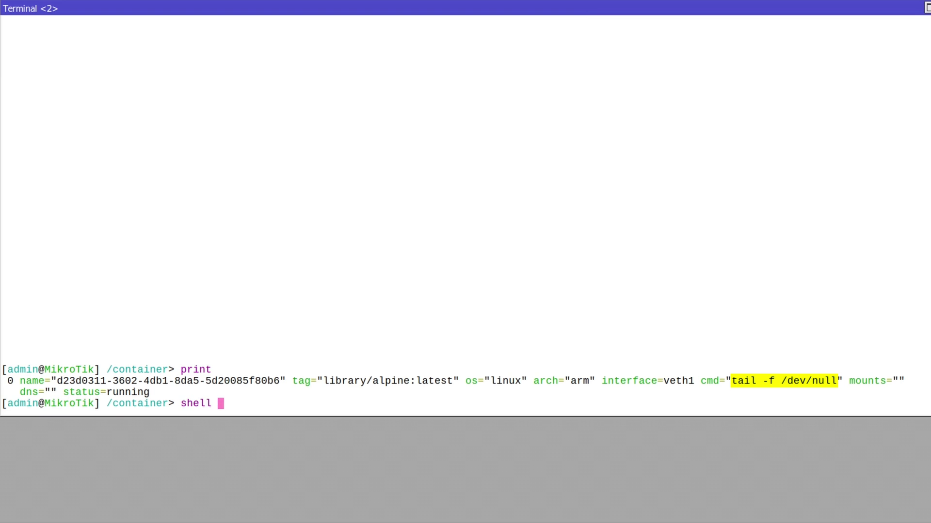
pyautogui.write('0')
# - Enter container 0's shell with 'shell 0', list its commands, and show 'wget --help'
pyautogui.press('Return')
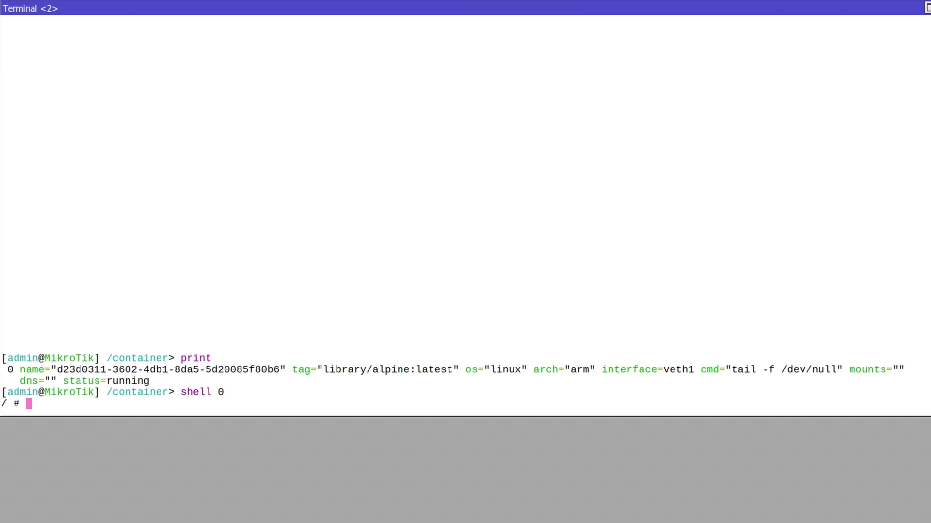
pyautogui.press('Tab')
pyautogui.press('Tab')
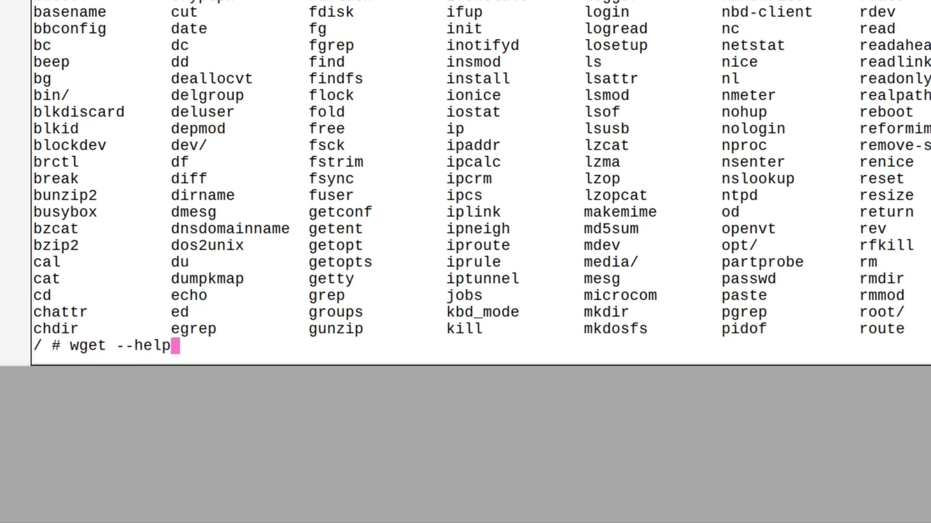
pyautogui.press('Return')
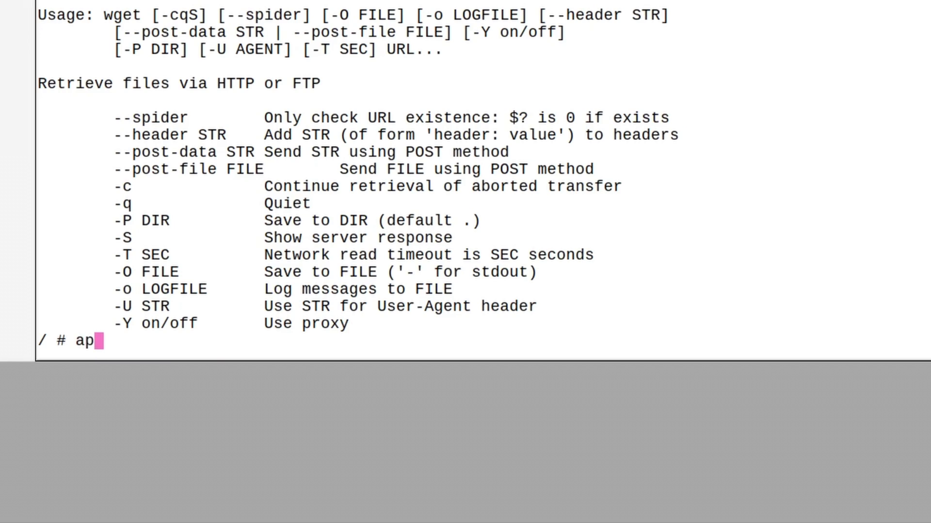
# - Install curl in the Alpine container with 'apk add curl'
pyautogui.press('Return')
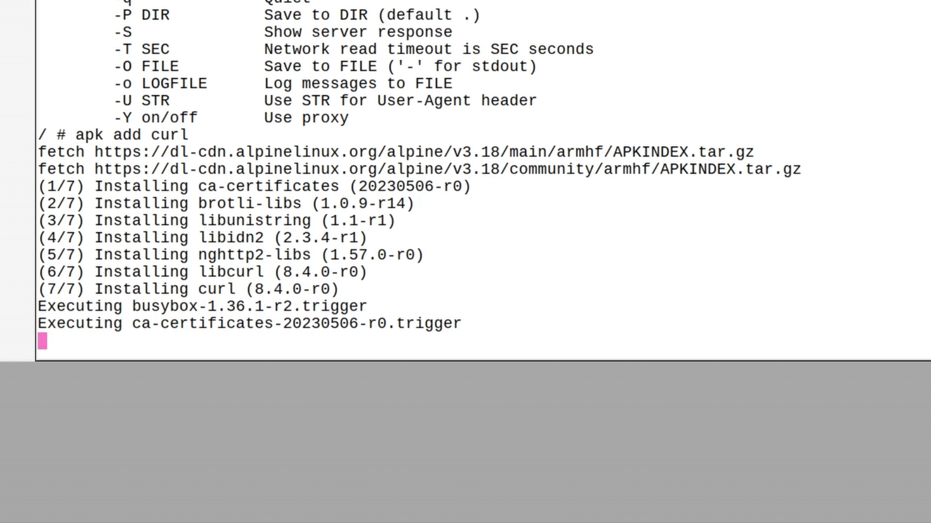
pyautogui.write('cu')
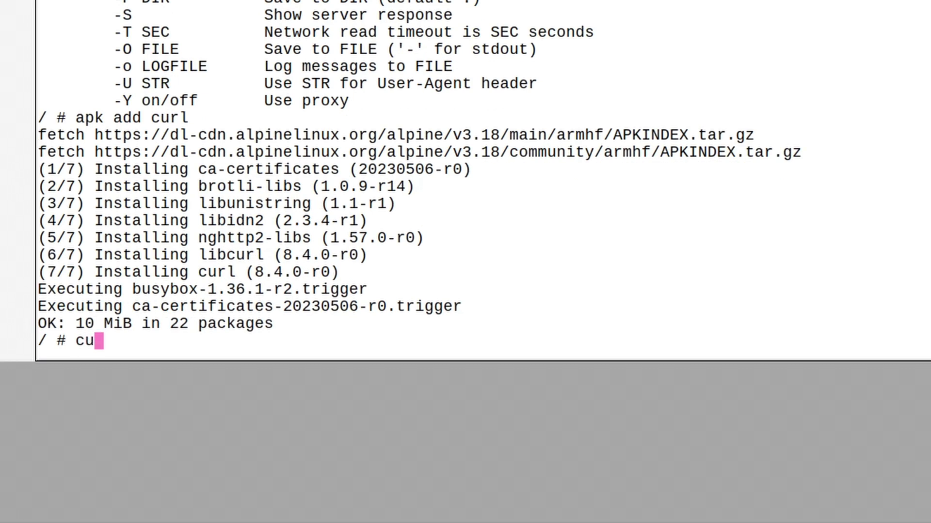
pyautogui.write('rl -u adm')
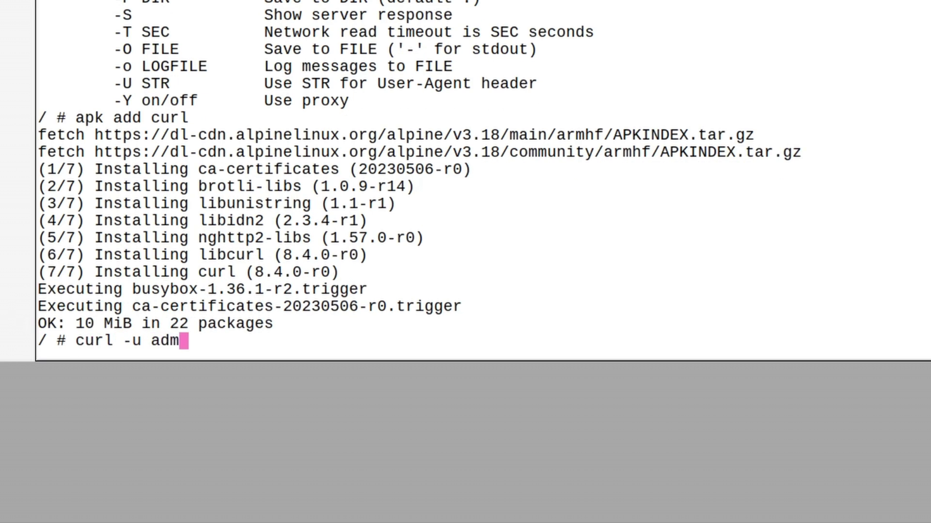
pyautogui.write('in: ')
pyautogui.write('172.1')
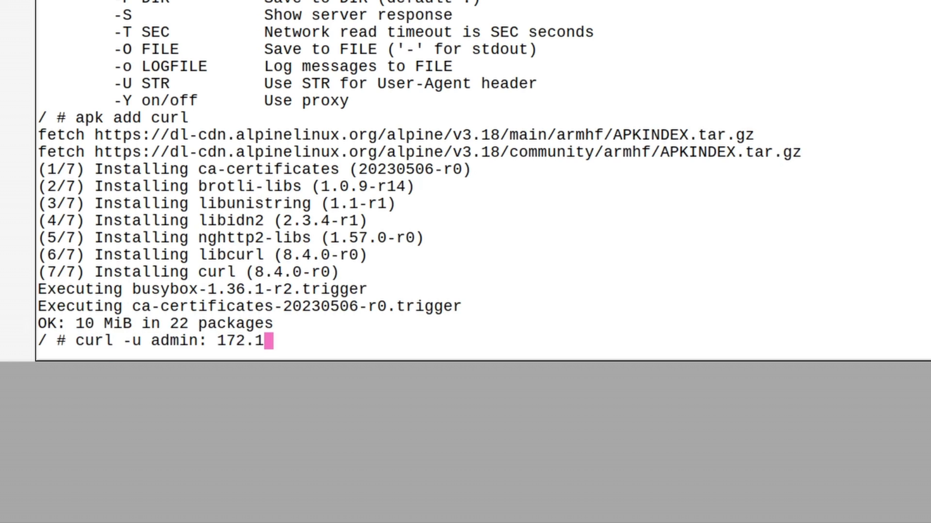
pyautogui.write('7.0.1')
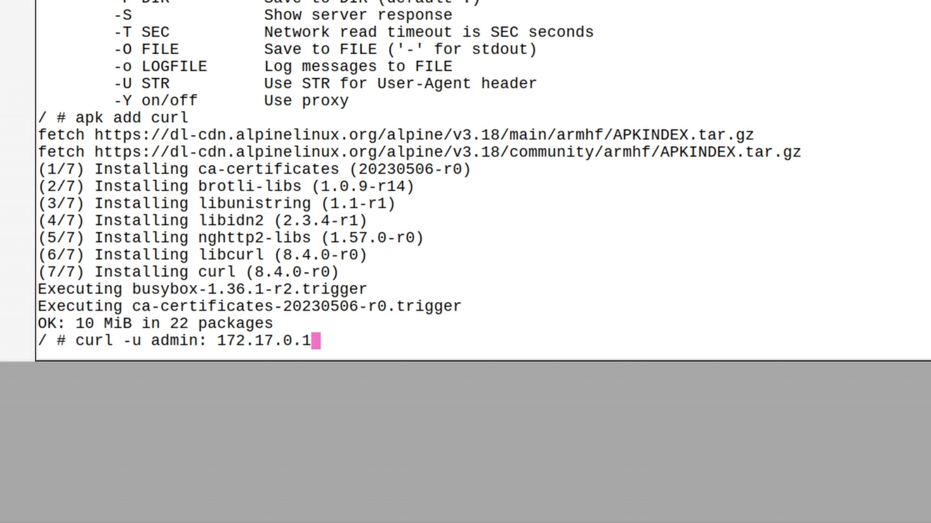
pyautogui.write('/rest/')
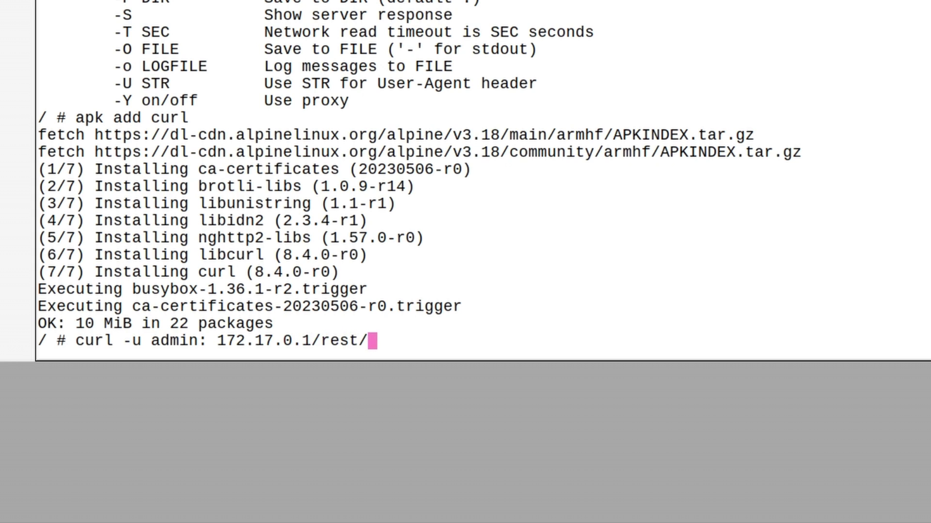
pyautogui.write('interface/')
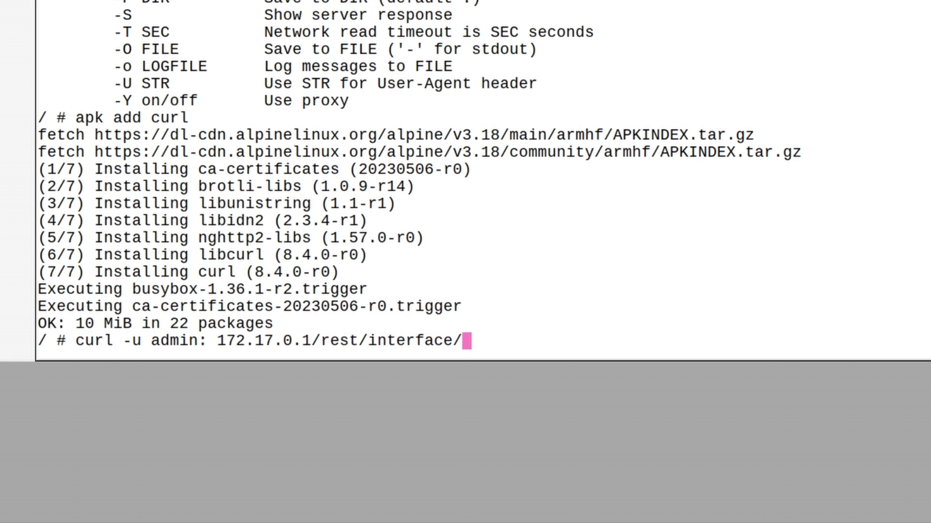
pyautogui.write('wireguard')
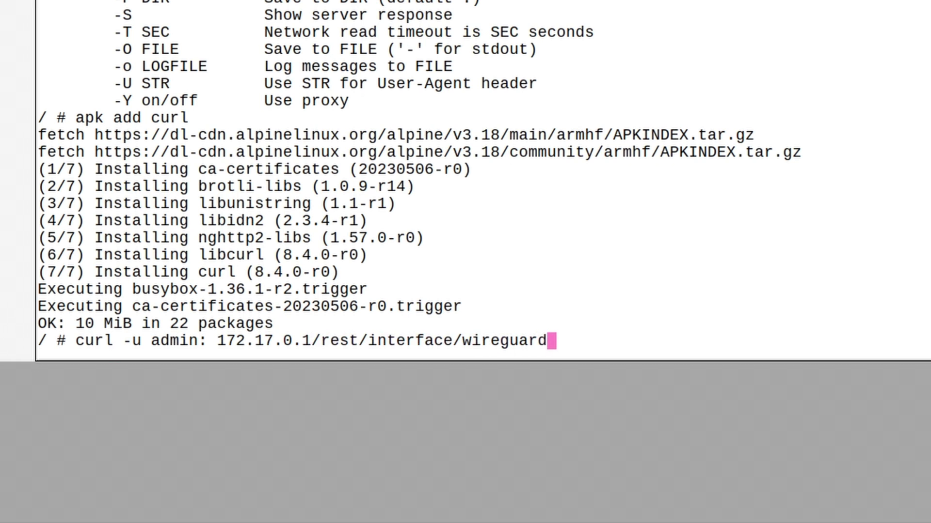
# - Fetch /rest/interface/wireguard as admin, showing container_tunnel enabled and running
pyautogui.press('Return')
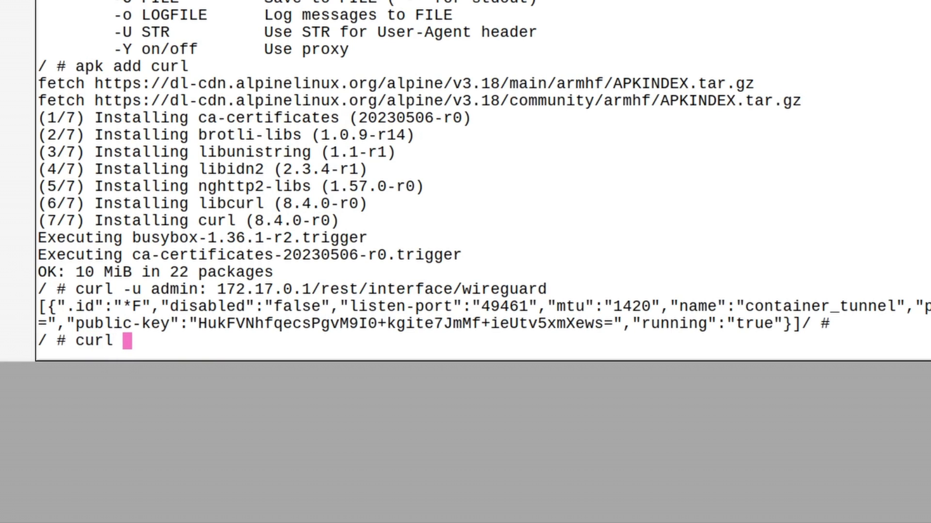
pyautogui.write('-u admin: ')
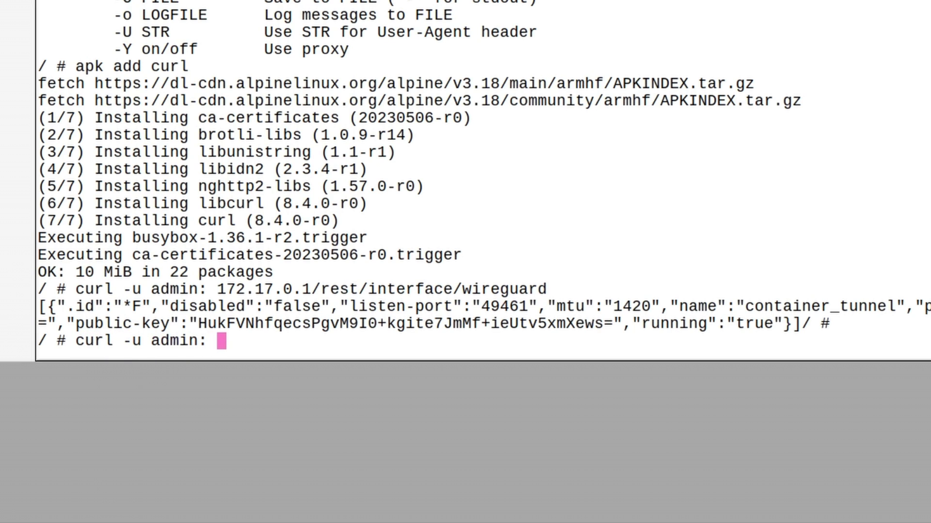
pyautogui.write('-X PA')
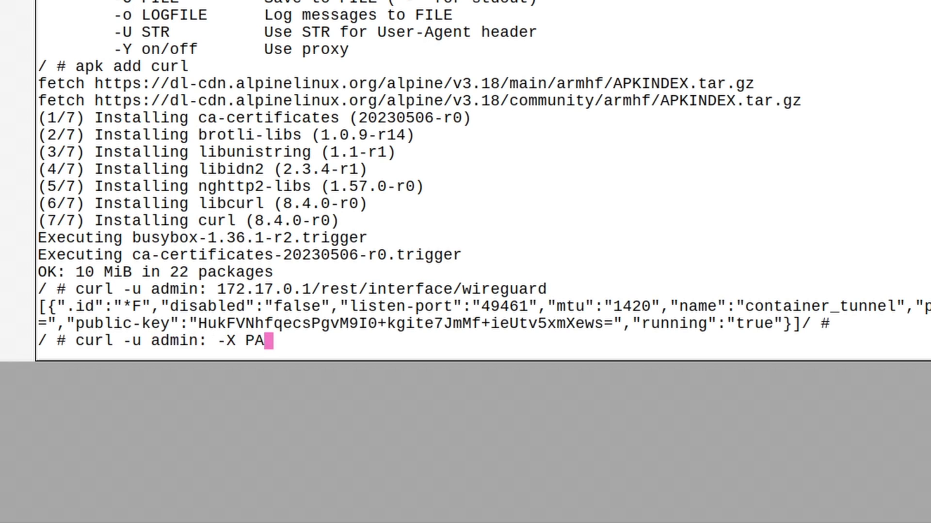
pyautogui.write('TCH 172')
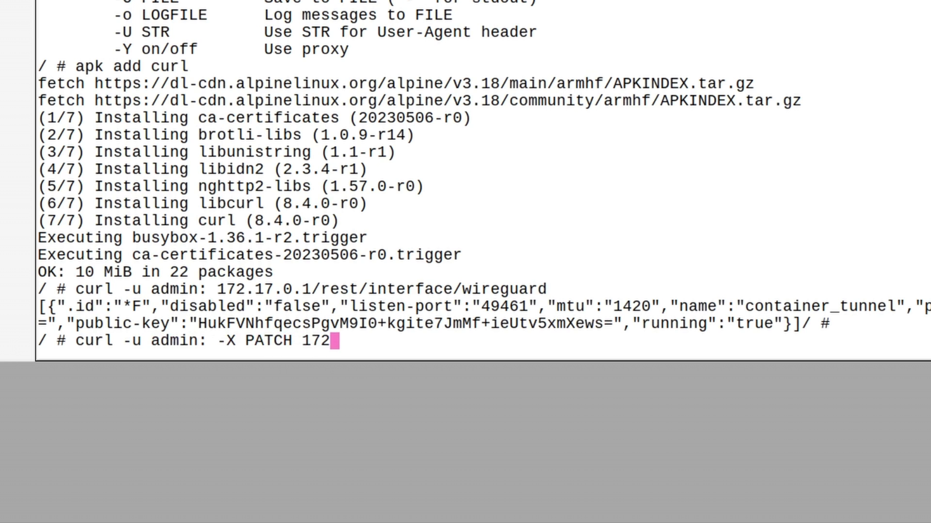
pyautogui.write('.17.0.1/r')
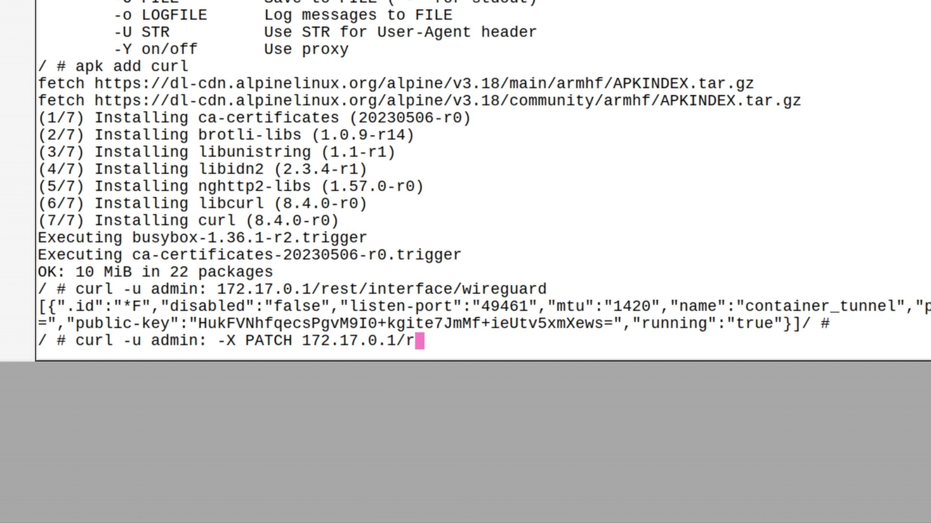
pyautogui.write('est/iner')
# - Send a PATCH to /rest/interface/wireguard/*F with disabled=true after fixing the path typo
pyautogui.press('BackSpace')
pyautogui.press('BackSpace')
pyautogui.write('terface')
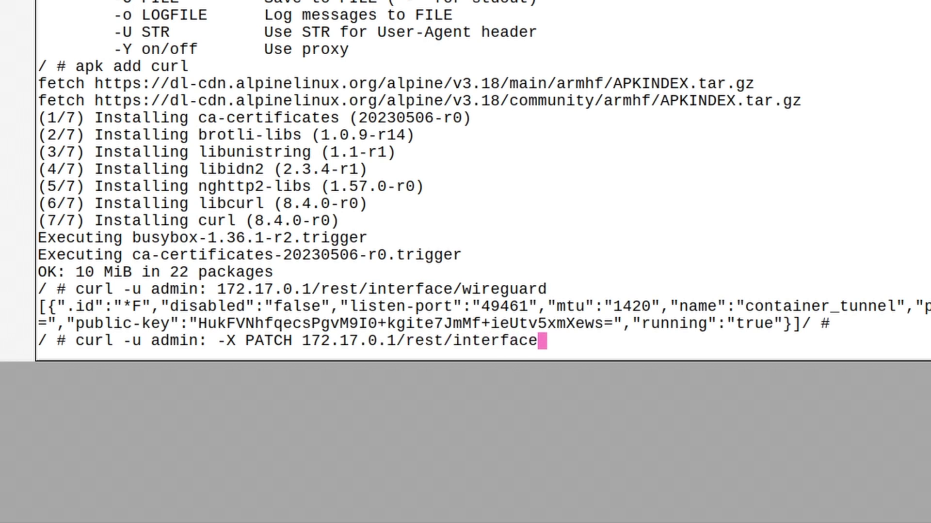
pyautogui.write('/wireguard')
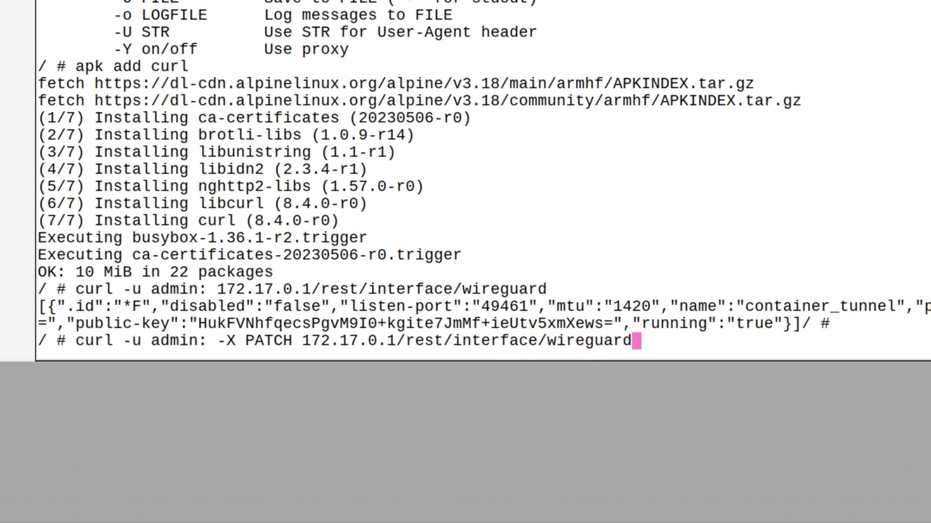
pyautogui.write('/')
pyautogui.write('*F')
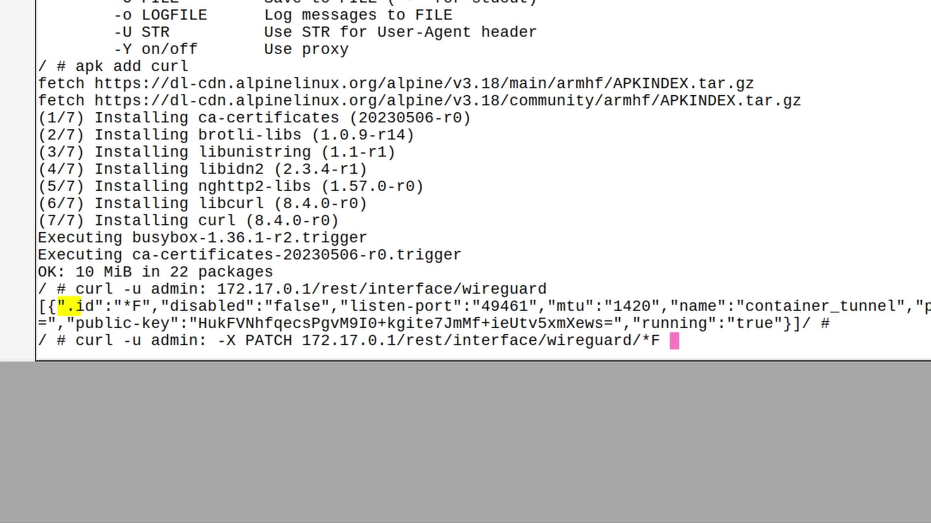
pyautogui.write('-d ')
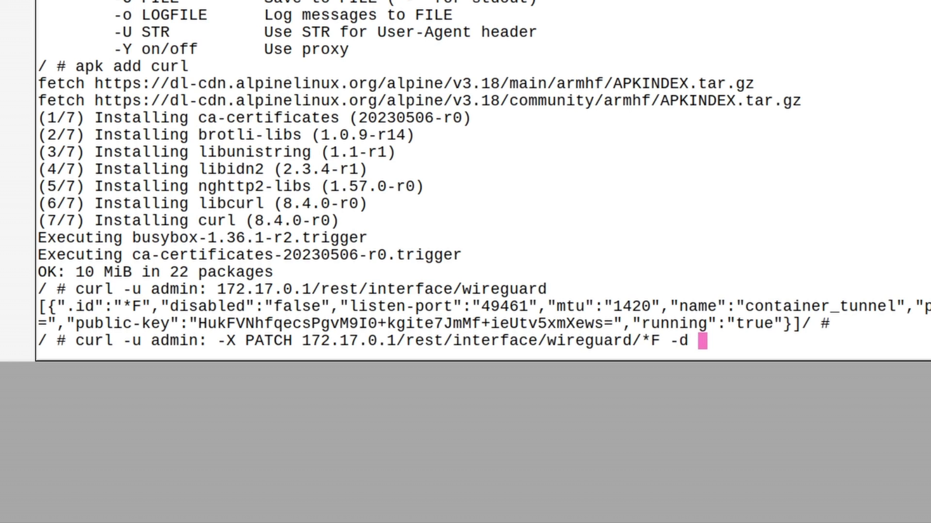
pyautogui.write("'")
pyautogui.write('{')
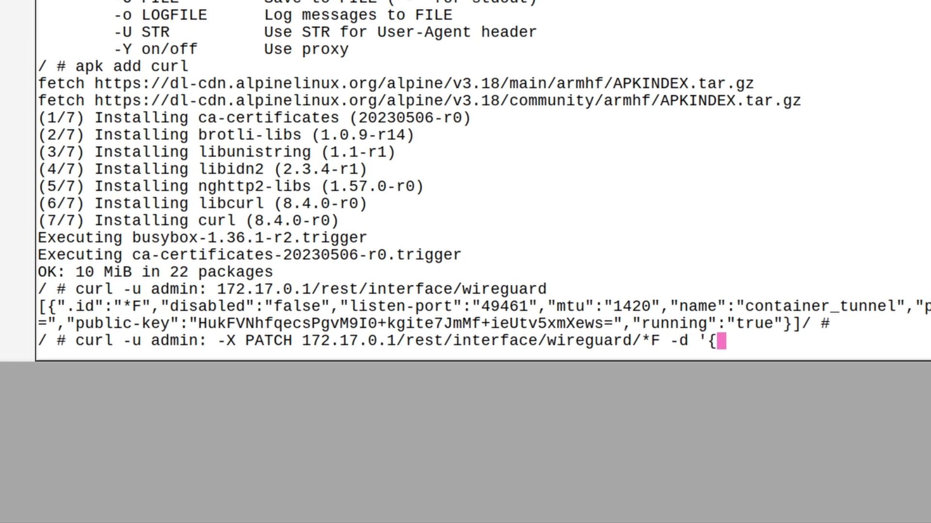
pyautogui.write('"')
pyautogui.write('dis')
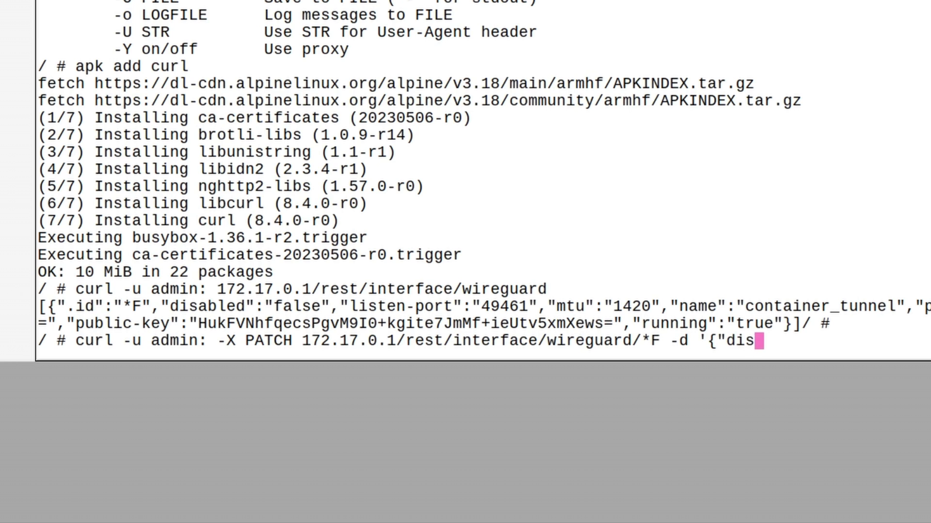
pyautogui.write('abled"')
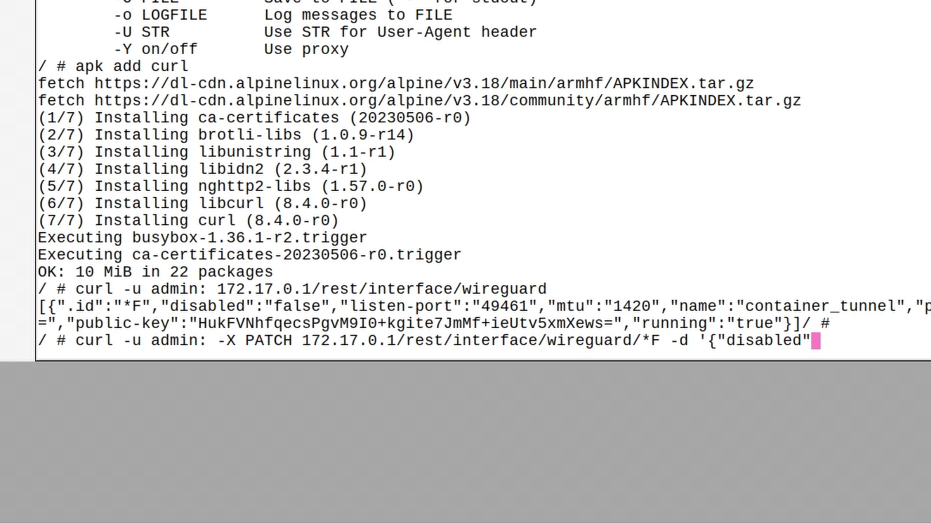
pyautogui.write(':"t')
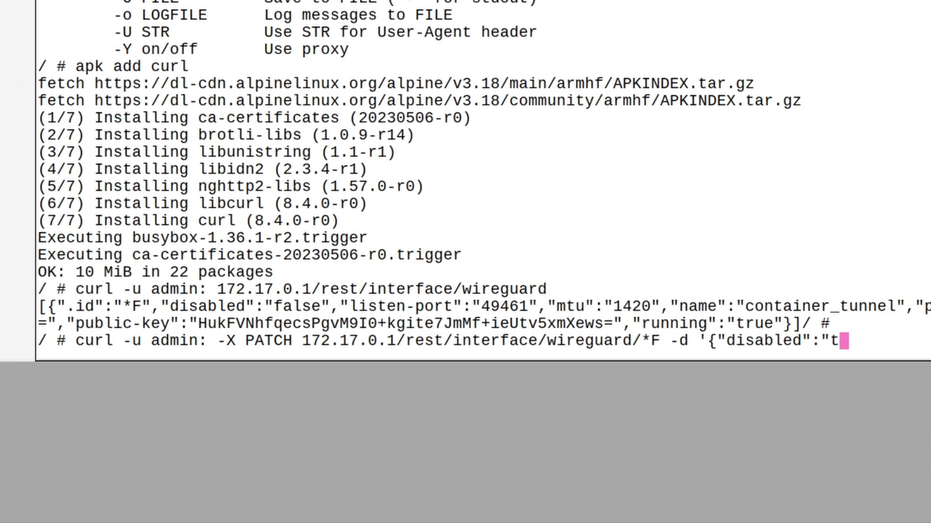
pyautogui.write('rue"')
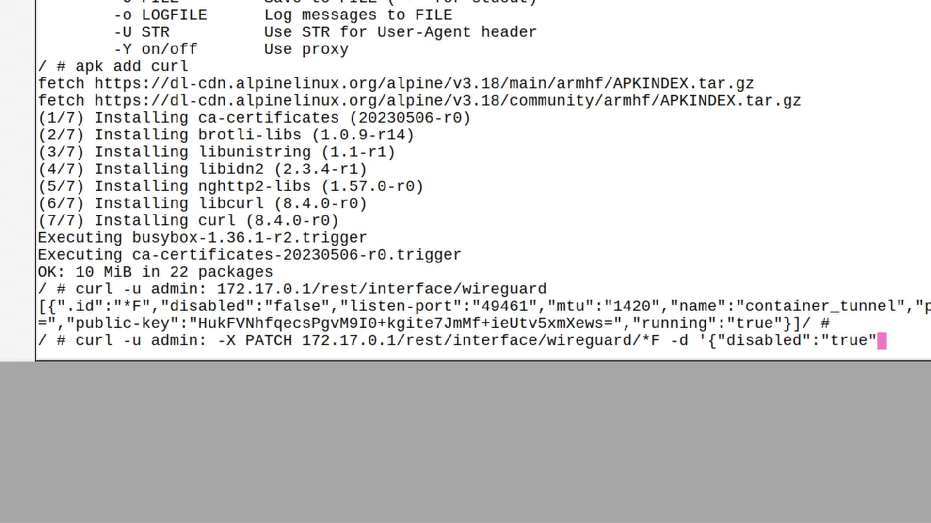
pyautogui.write('}')
pyautogui.write("' ")
pyautogui.write('-')
pyautogui.write('H "conten')
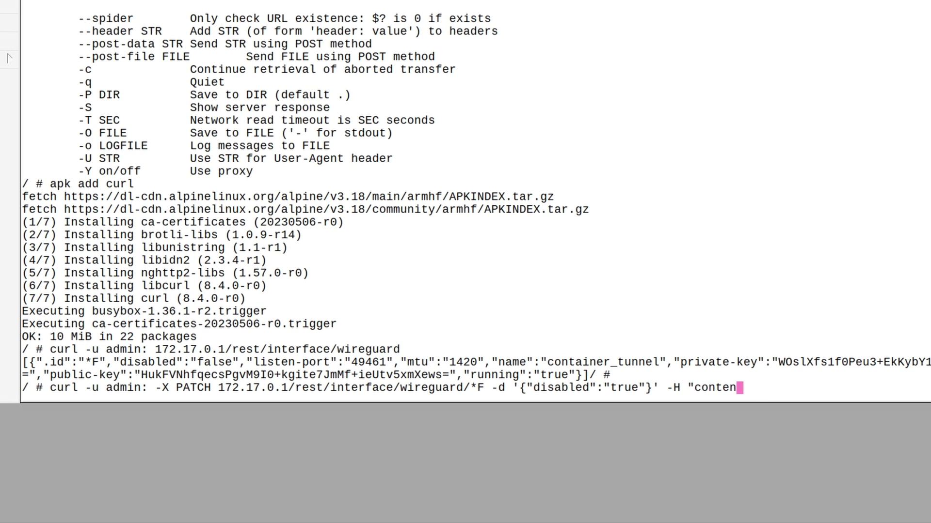
pyautogui.write('t-type: application/js')
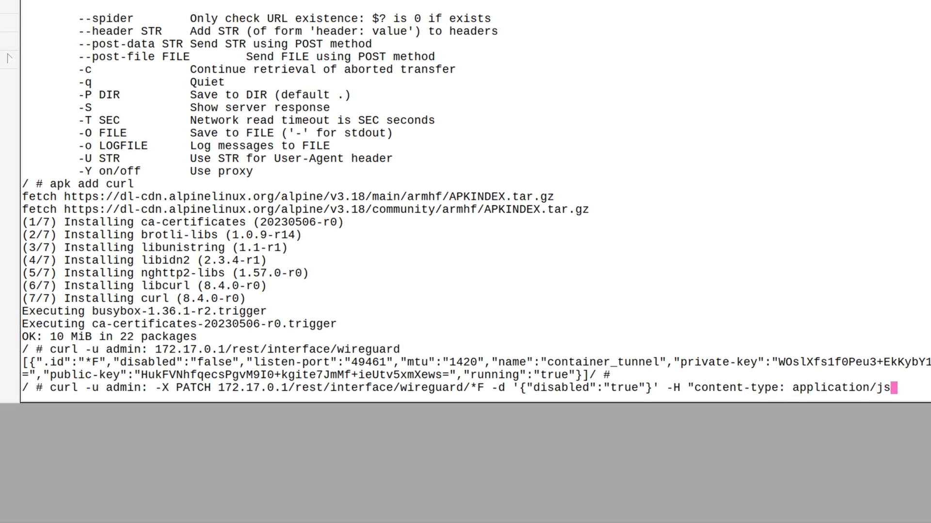
pyautogui.write('on"')
pyautogui.press('Return')
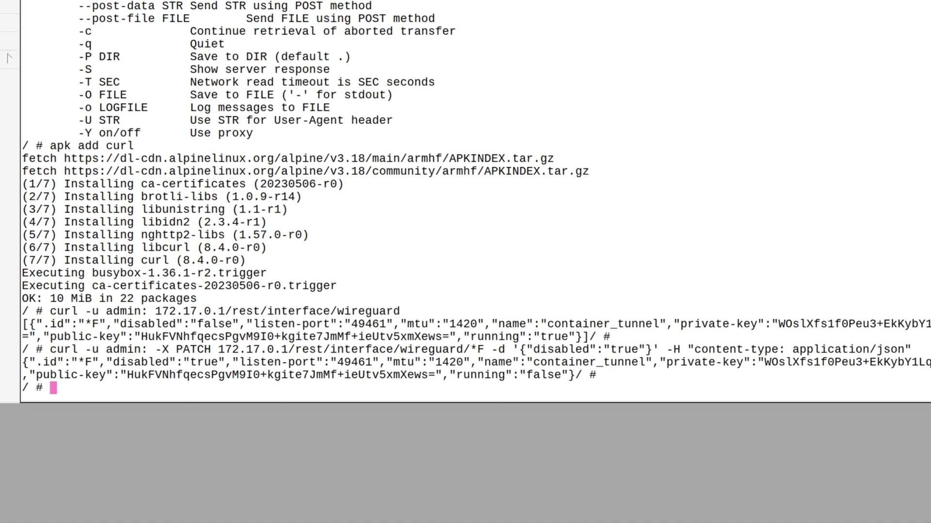
pyautogui.write('print')
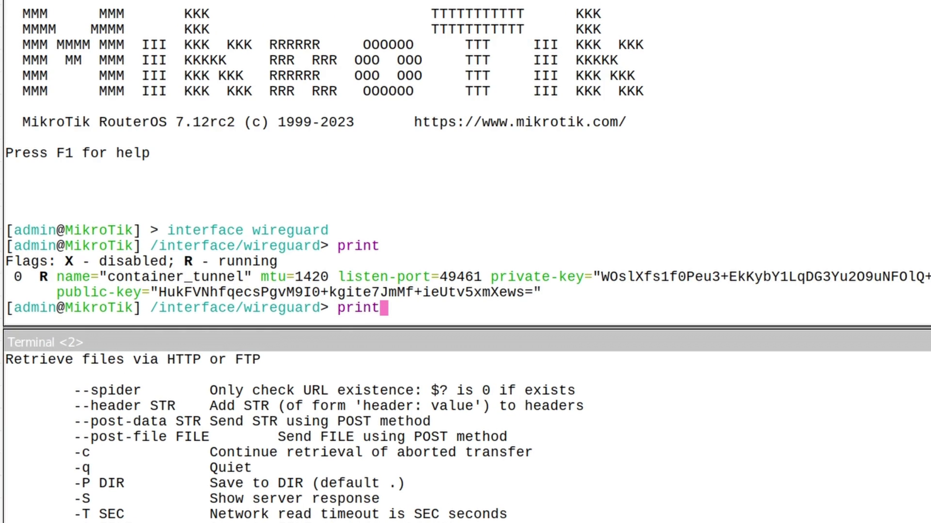
# - Print /interface/wireguard on the router, showing container_tunnel flagged X
pyautogui.press('Return')
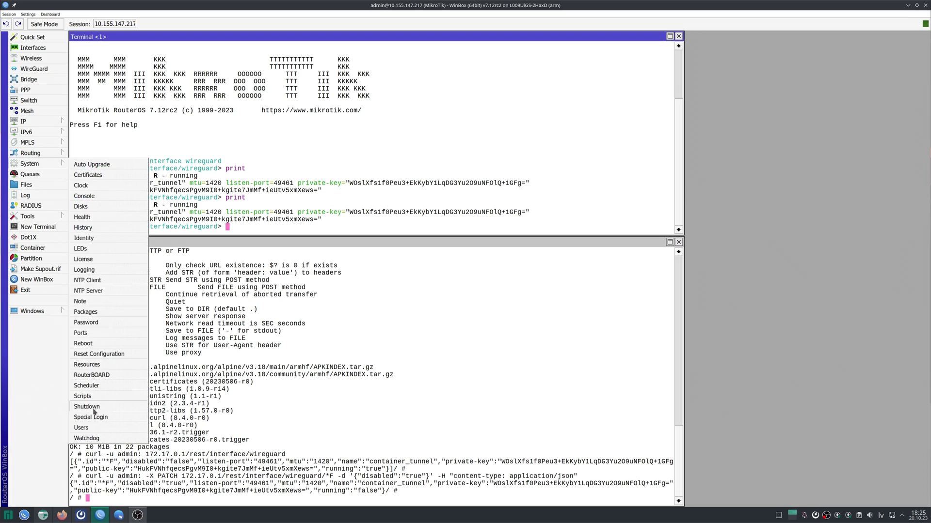
# - Open System > Users and review the admin account's password dialog
pyautogui.click(82, 428)
pyautogui.doubleClick(376, 198)
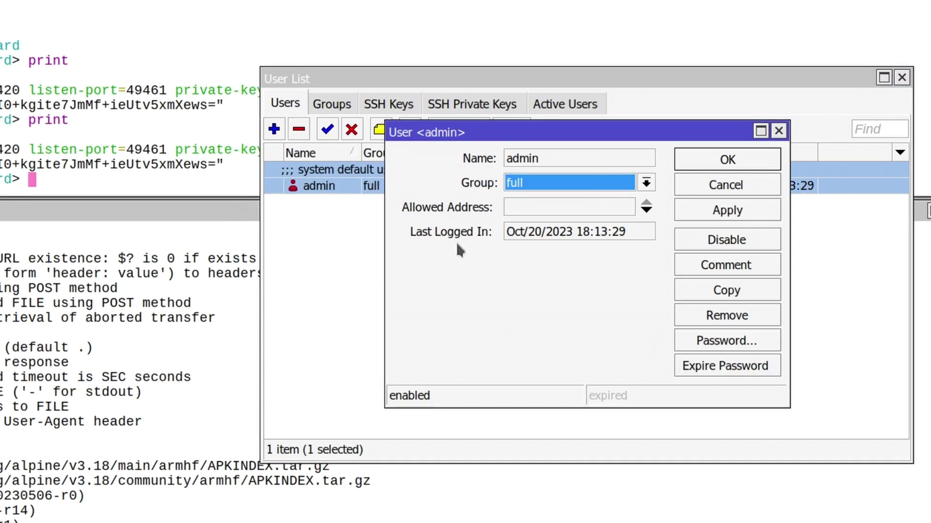
pyautogui.click(704, 345)
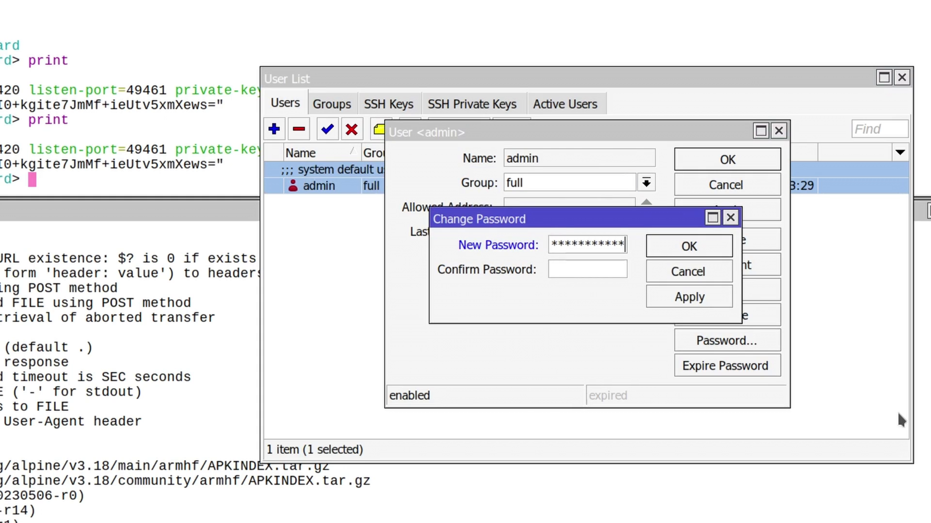
pyautogui.press('Return')
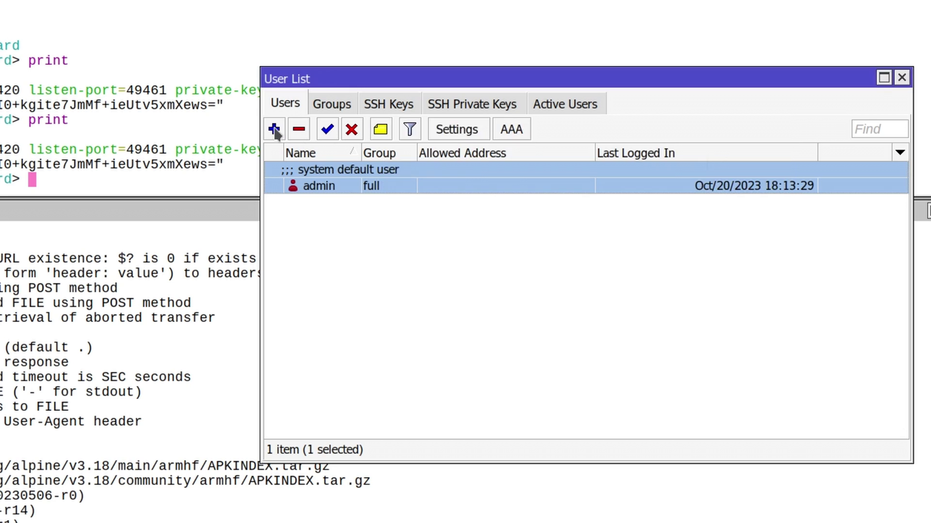
# - Create user 'container' in group read with a password, then close the User List
pyautogui.click(274, 130)
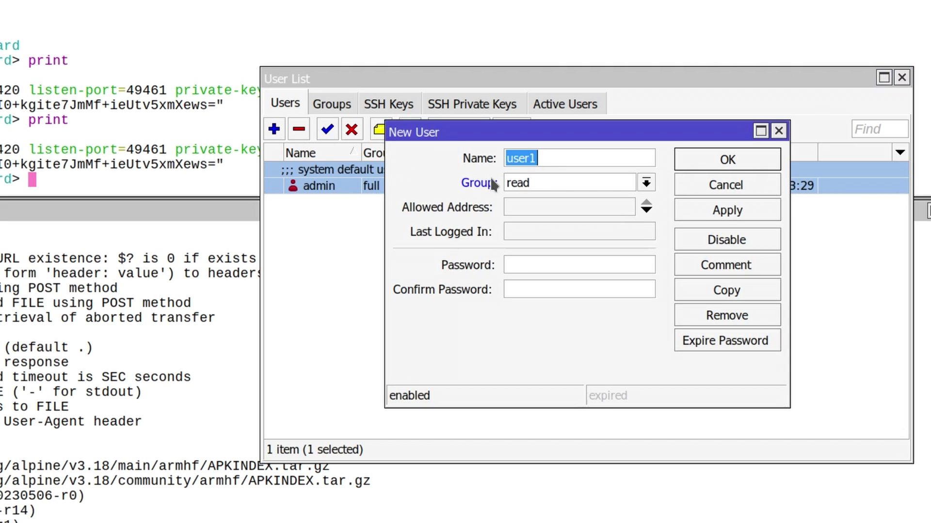
pyautogui.write('container')
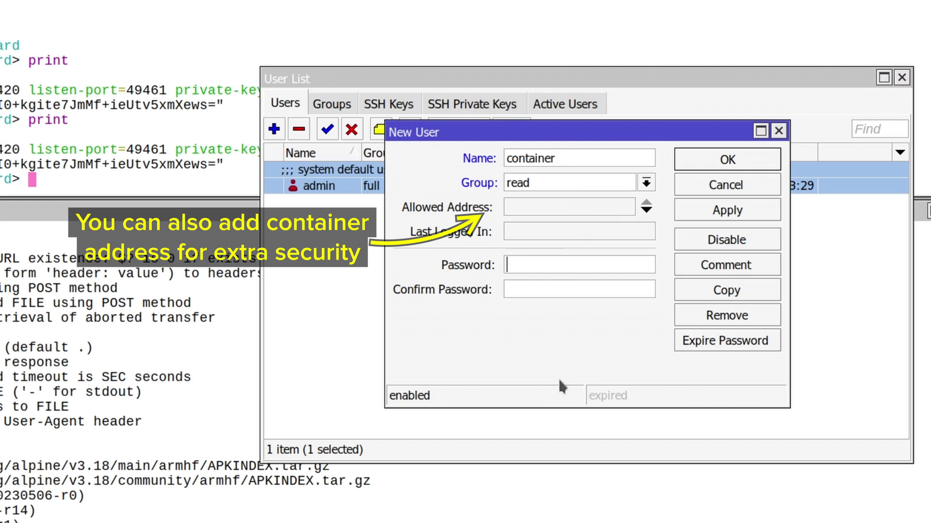
pyautogui.write('***')
pyautogui.click(724, 160)
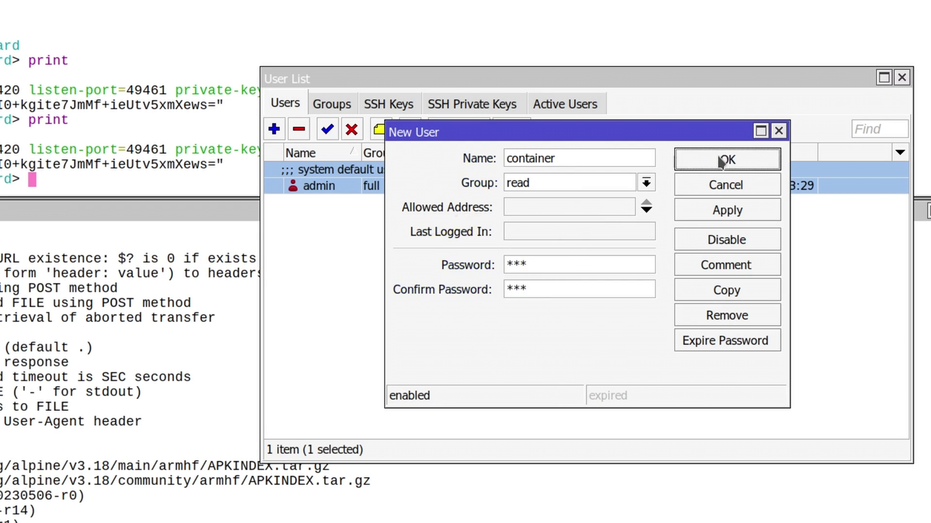
pyautogui.click(906, 84)
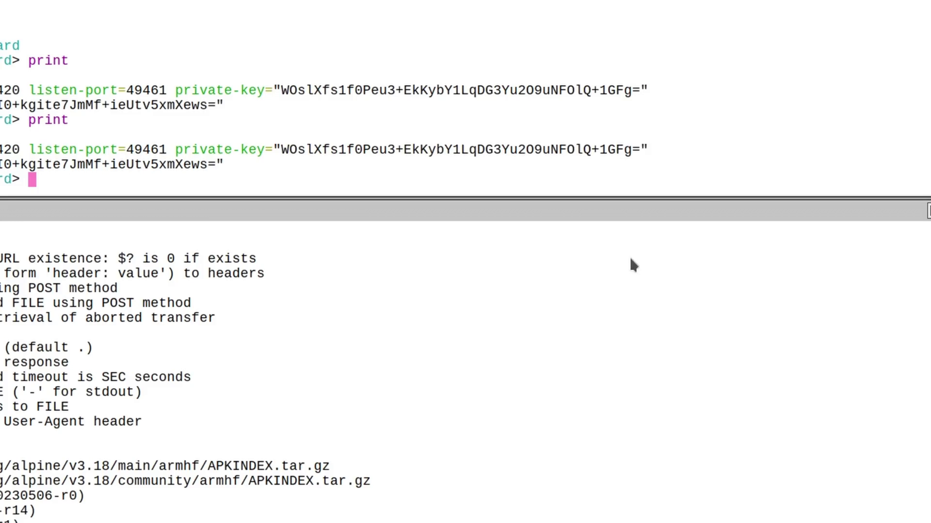
pyautogui.write('/system scr')
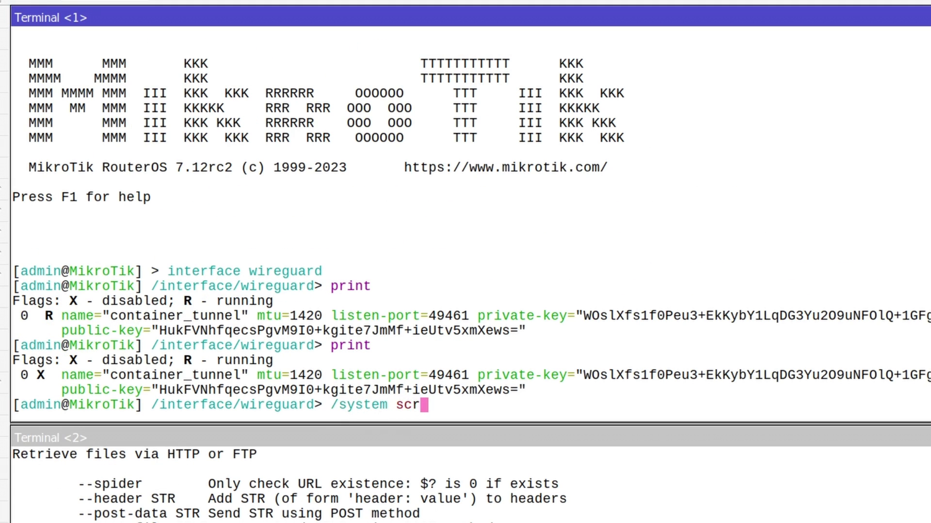
pyautogui.write('ipt')
# - Add script wg_enable with dont-require-permissions=yes, list scripts, and edit script 0's source
pyautogui.press('Return')
pyautogui.write('add')
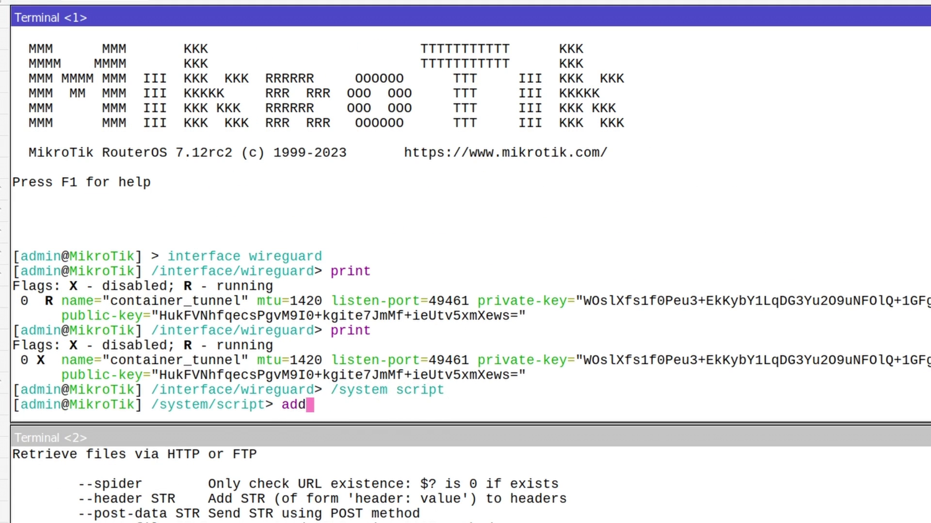
pyautogui.write(' name=')
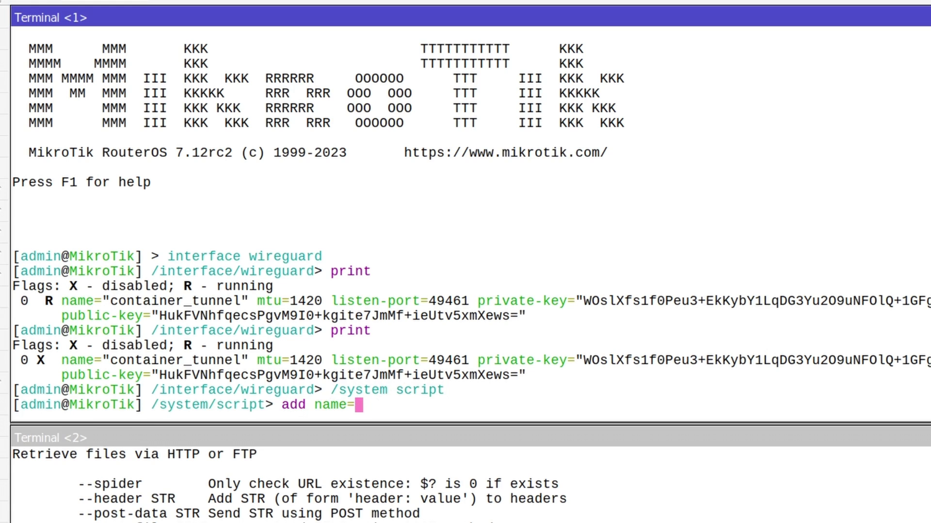
pyautogui.write('wg_enab')
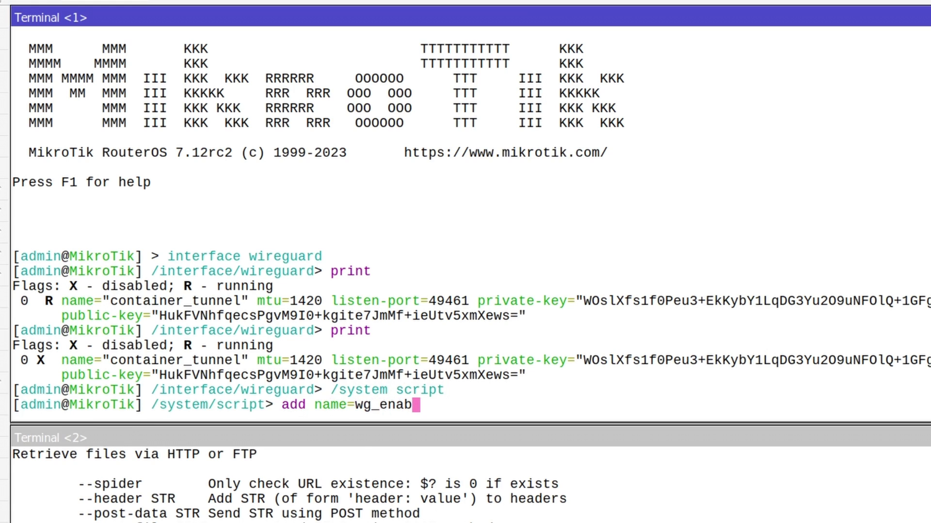
pyautogui.write('le')
pyautogui.press('Tab')
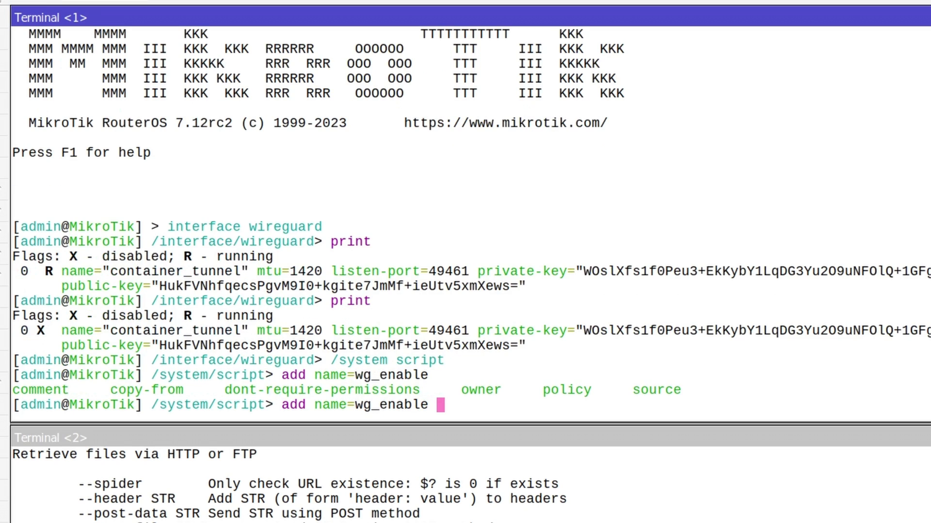
pyautogui.write('dont')
pyautogui.press('Tab')
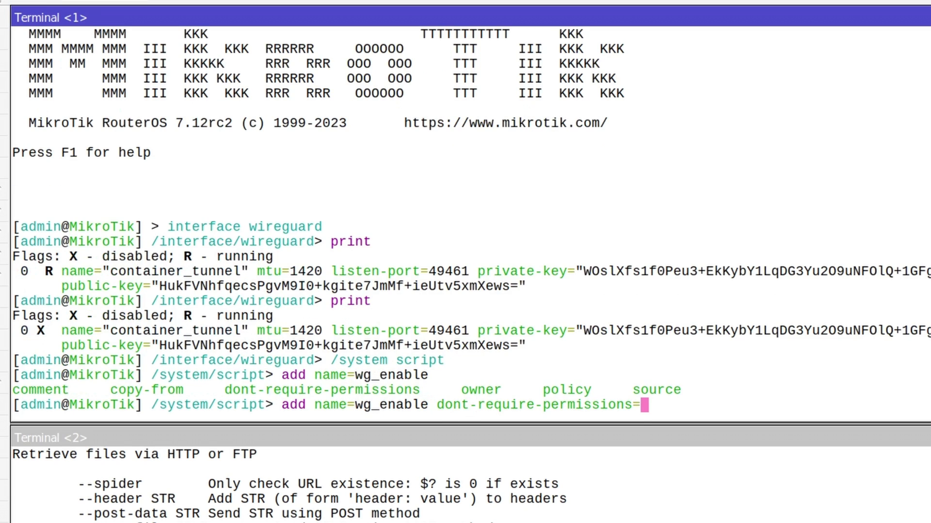
pyautogui.write('yes')
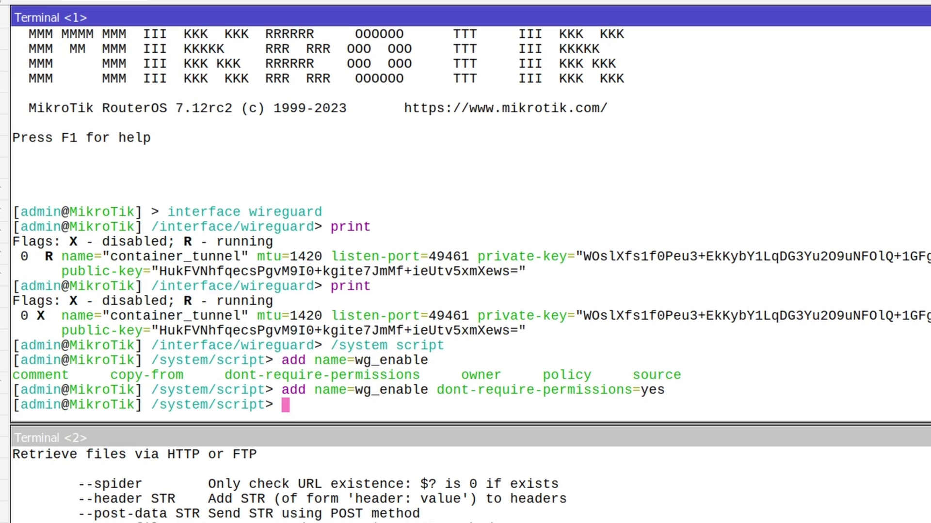
pyautogui.write('print')
pyautogui.press('Return')
pyautogui.write('e')
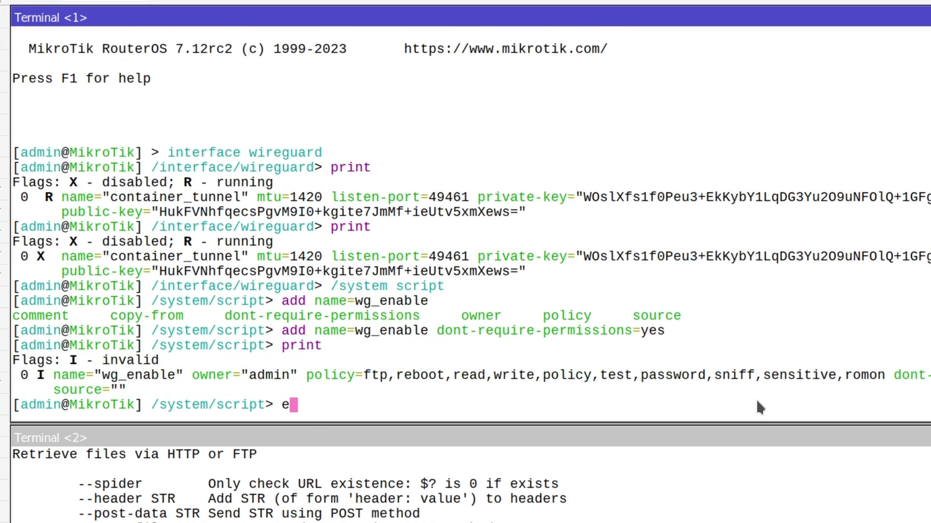
pyautogui.write('dit 0 source')
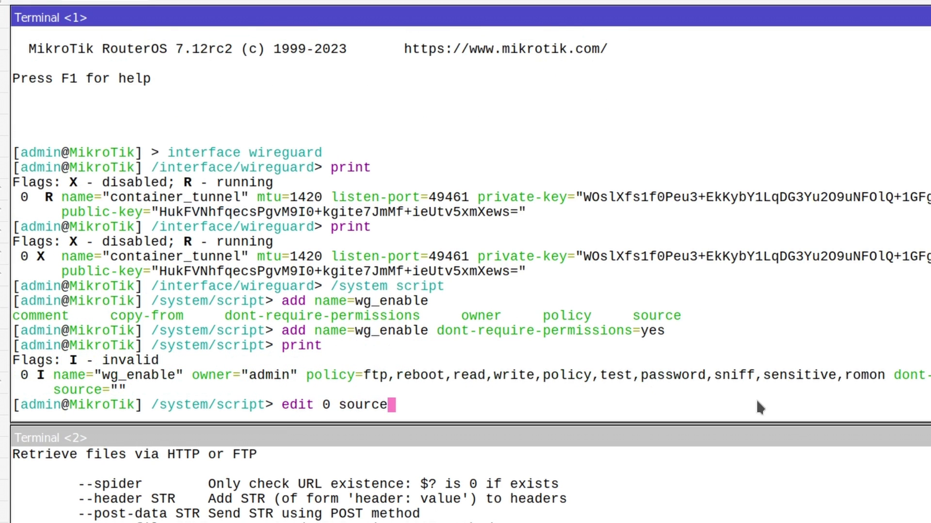
pyautogui.press('Return')
pyautogui.write('/interface')
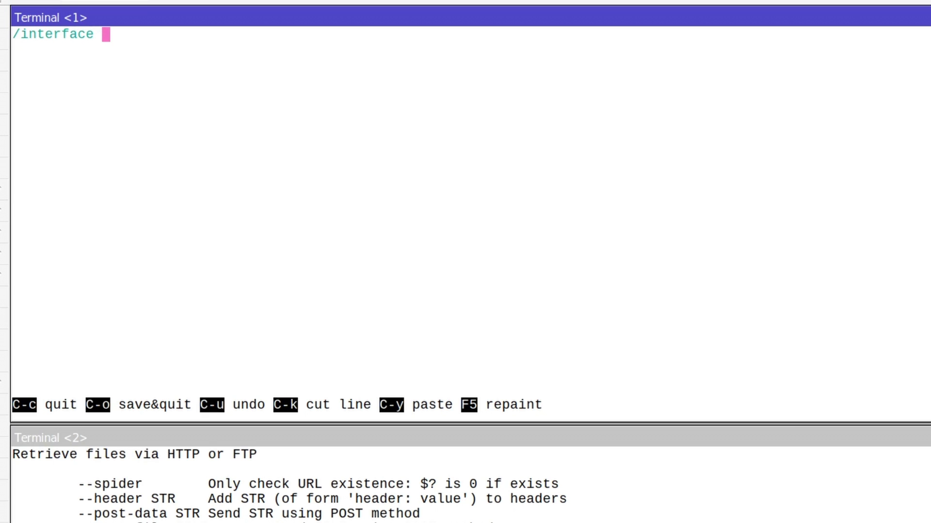
pyautogui.write('wire')
pyautogui.write('guard enable *')
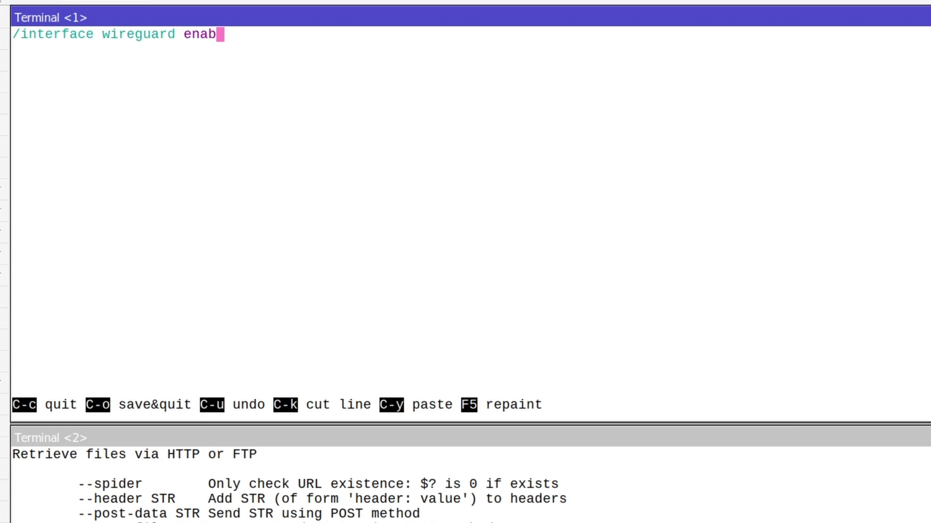
pyautogui.write('F /l')
pyautogui.write('og info')
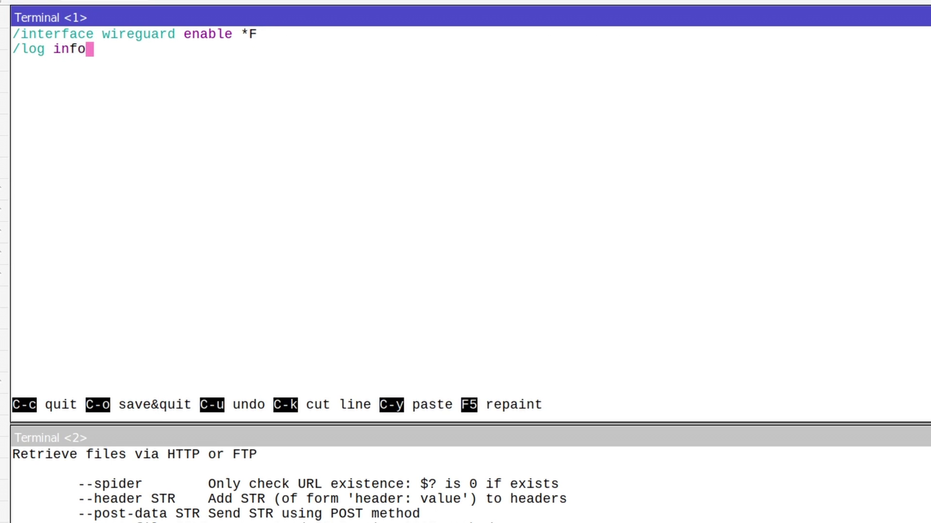
pyautogui.write(' message=')
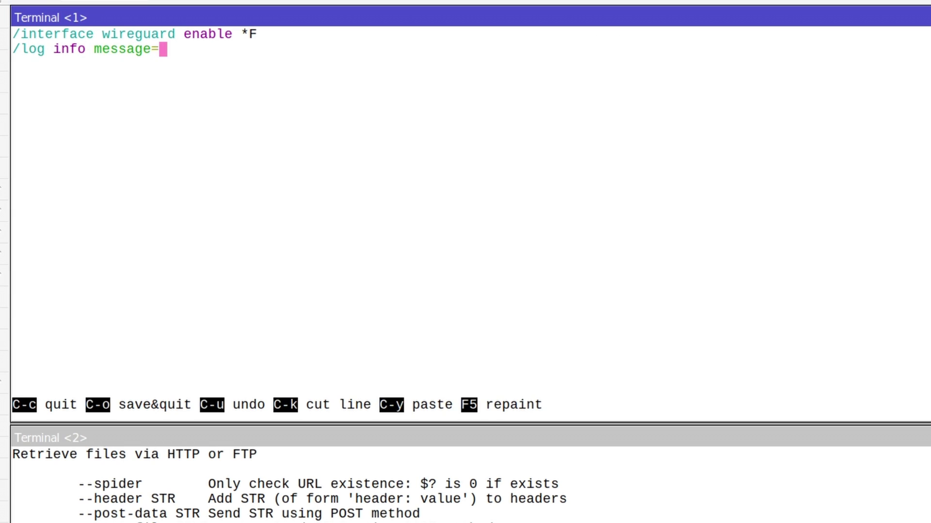
pyautogui.write('"container ena')
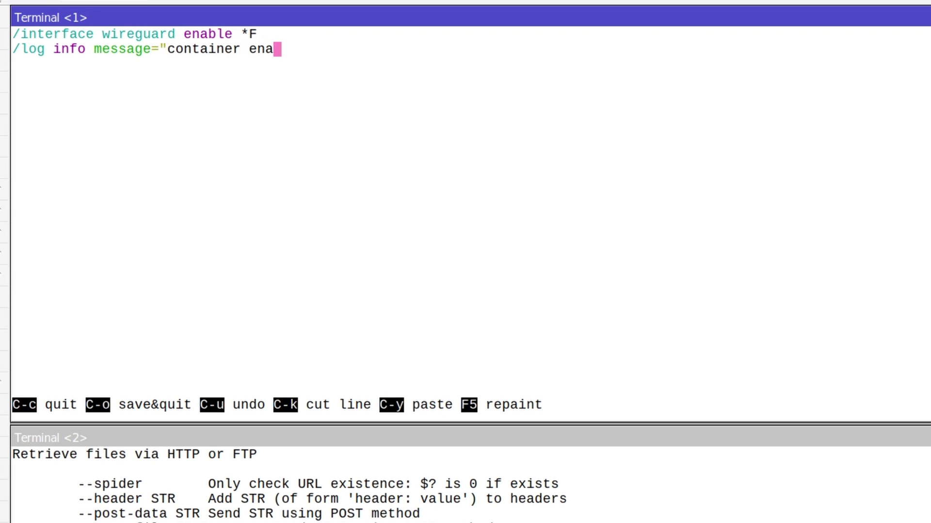
pyautogui.write('bled wireguard"')
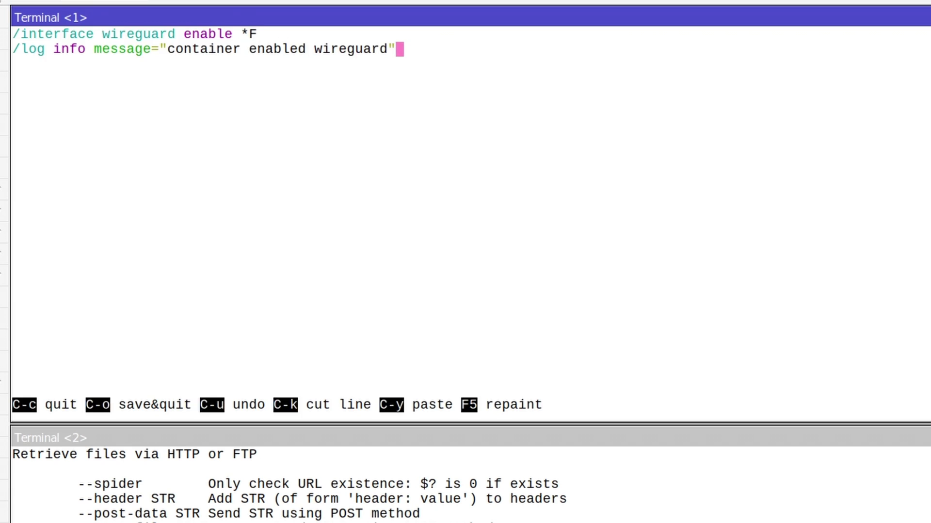
# - Save source '/interface wireguard enable *F' plus a 'container enabled wireguard' log line
pyautogui.hotkey('ctrl', 'o')
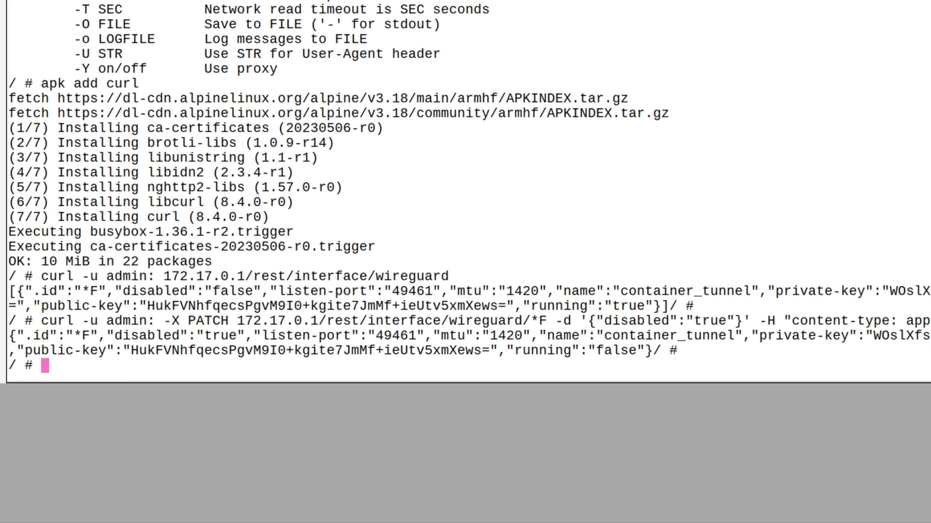
pyautogui.write('curl -u conta')
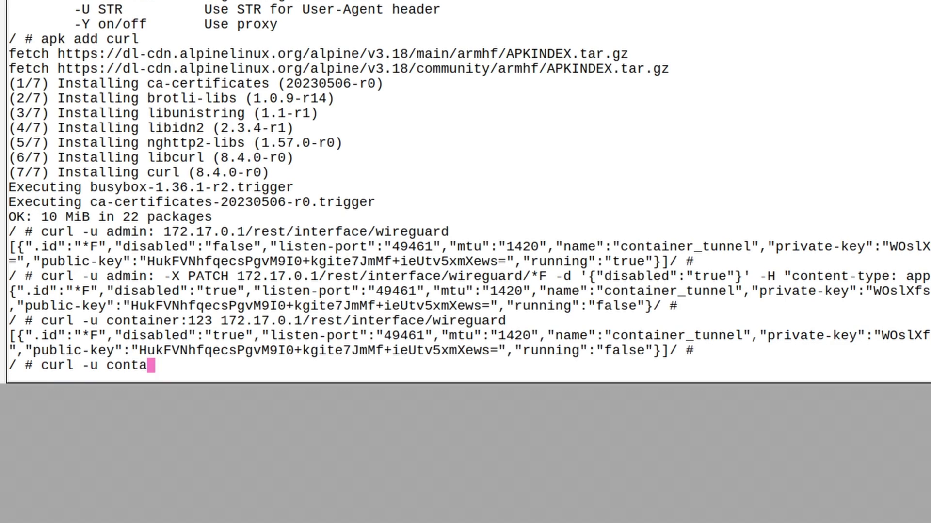
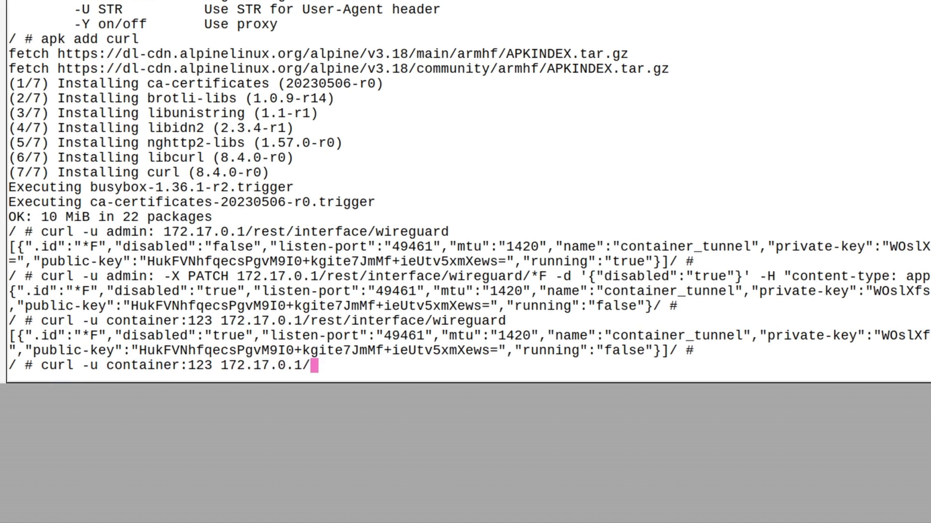
pyautogui.write('rest/system/script')
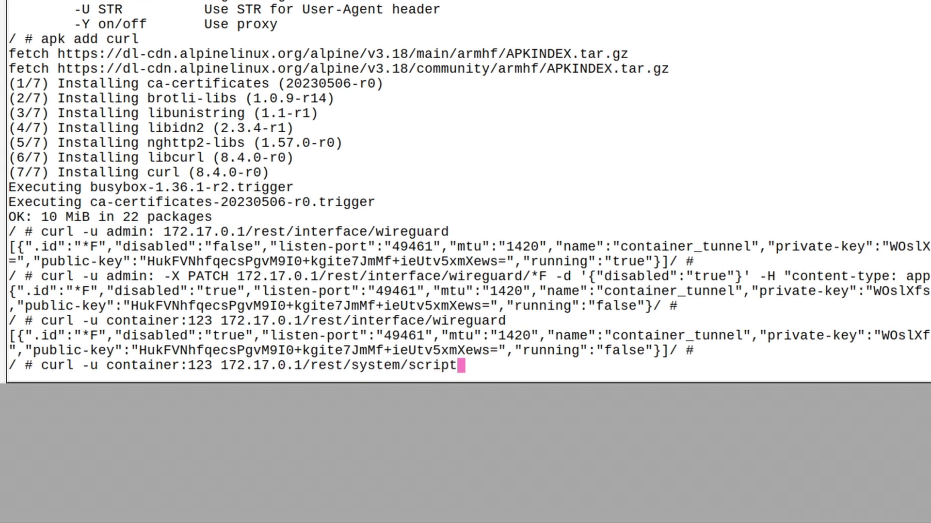
# - As the container user, list /rest/system/script, then POST a run request for script *1
pyautogui.press('Return')
pyautogui.write('curl')
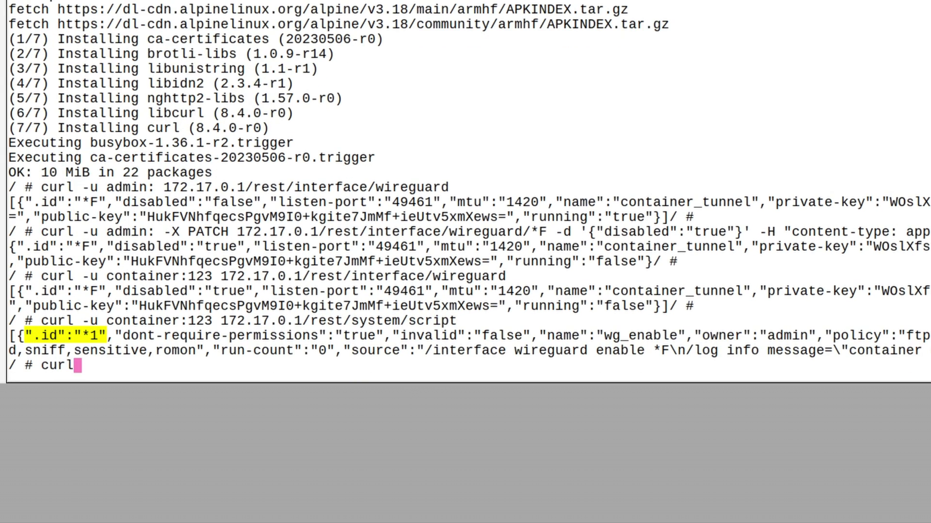
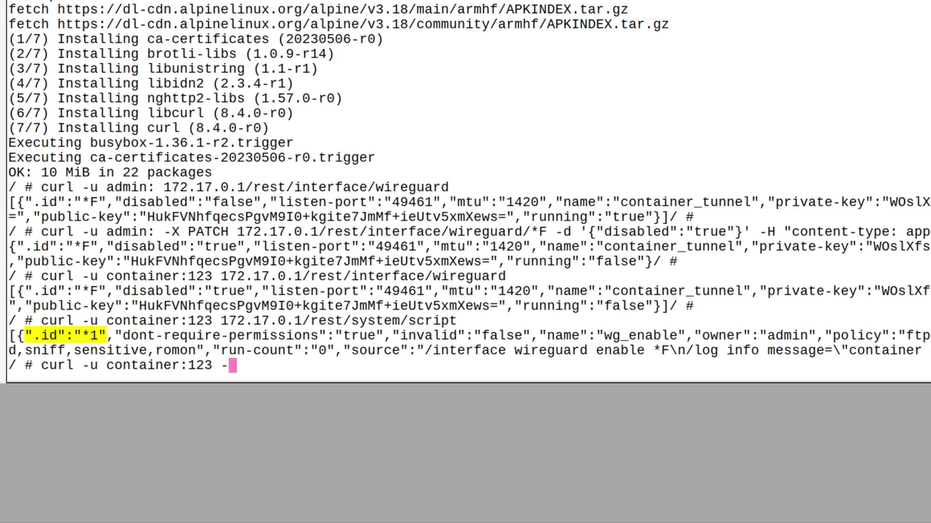
pyautogui.write('X POST 172.17.0.1/rest/system')
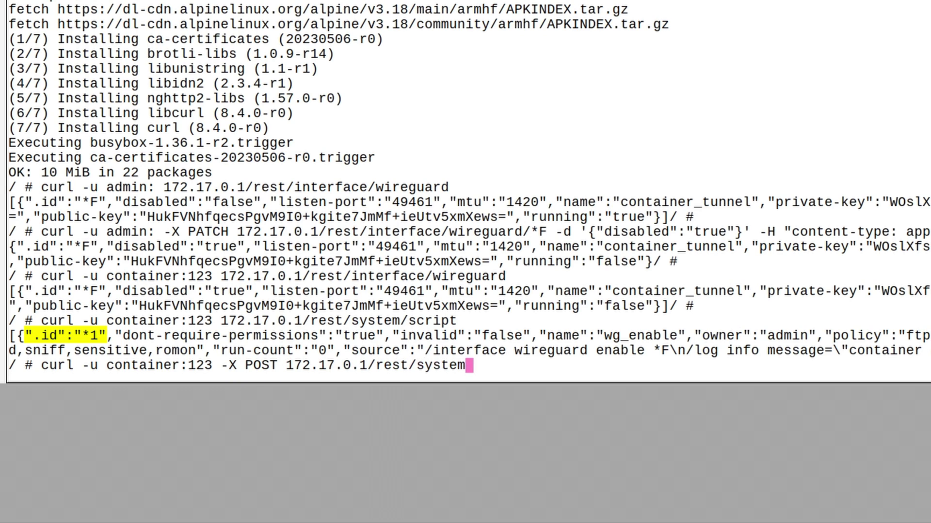
pyautogui.write("/script/run -d '{")
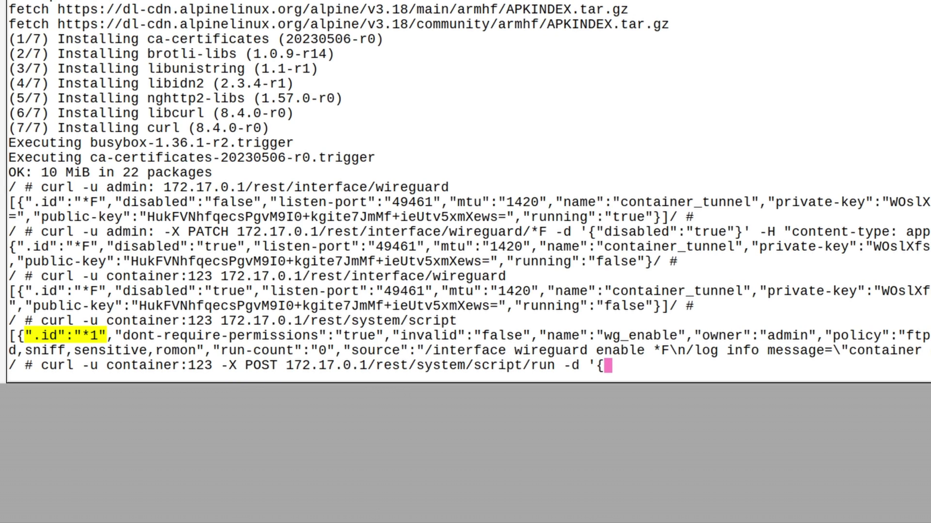
pyautogui.write('".id":"*1"}\' -H ')
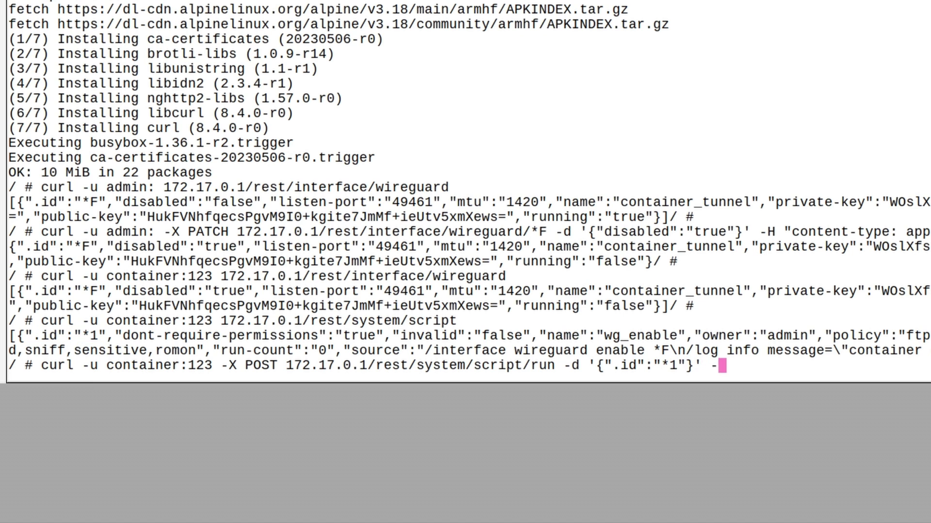
pyautogui.write('"content-type: application/json"')
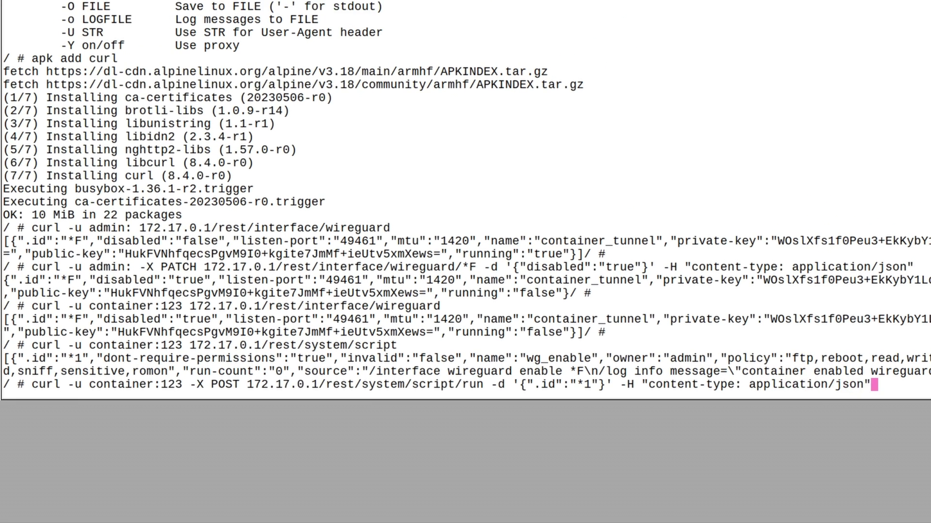
pyautogui.press('Return')
pyautogui.press('Return')
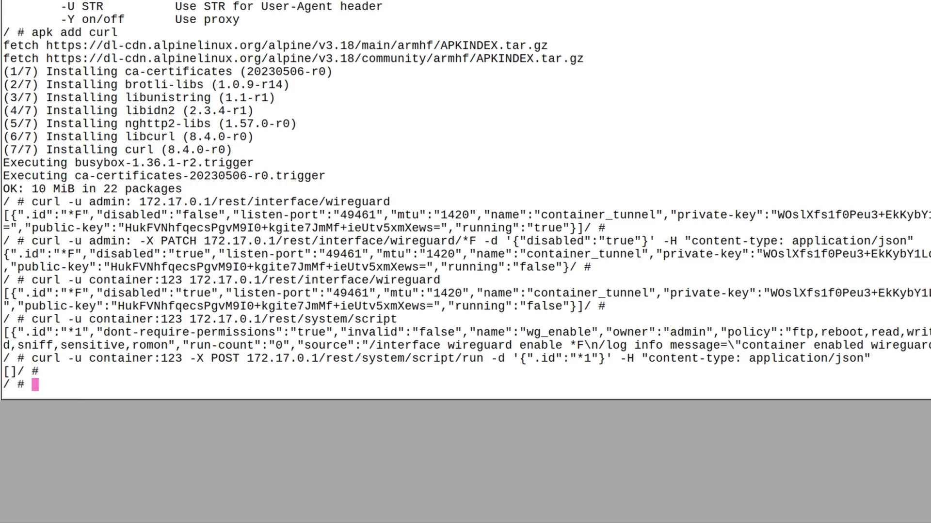
pyautogui.write('/interface wireguard')
# - In Terminal, list the WireGuard interfaces to confirm container_tunnel is enabled again
pyautogui.press('Return')
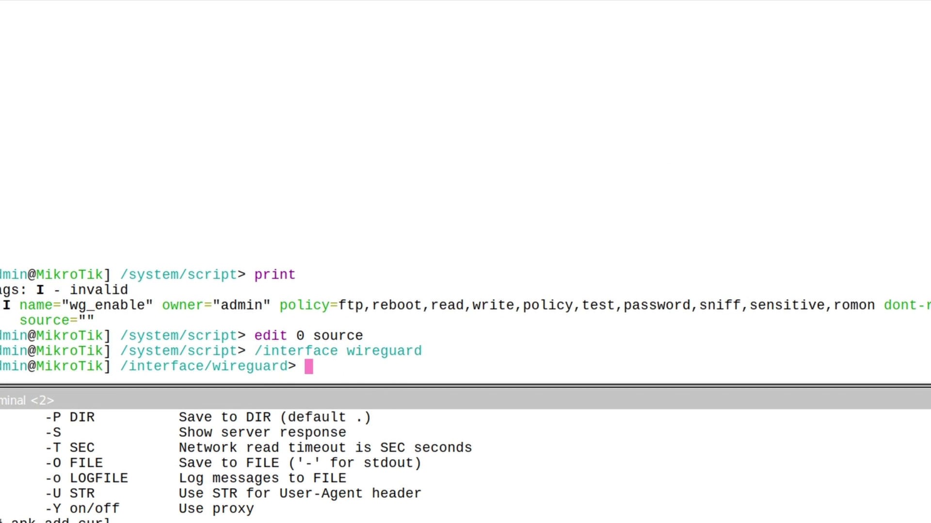
pyautogui.write('print')
pyautogui.press('Return')
pyautogui.write('int')
pyautogui.press('Return')
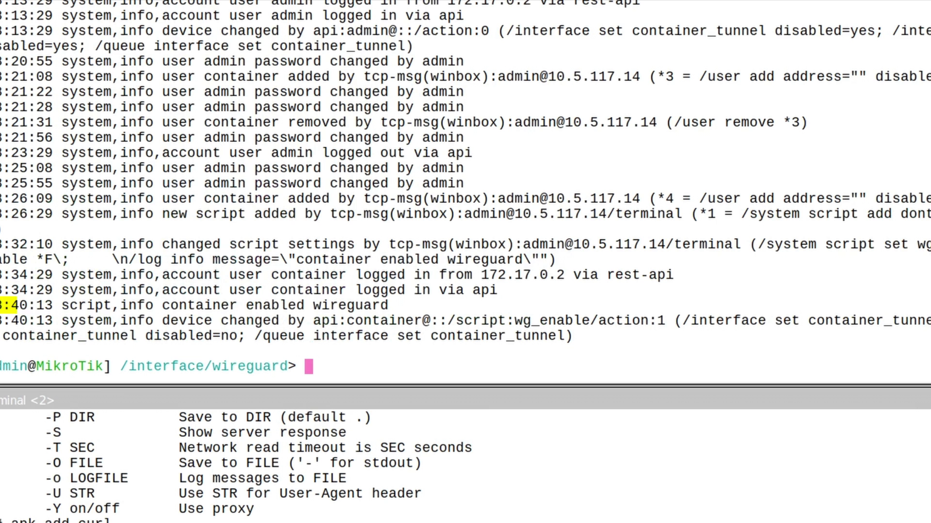